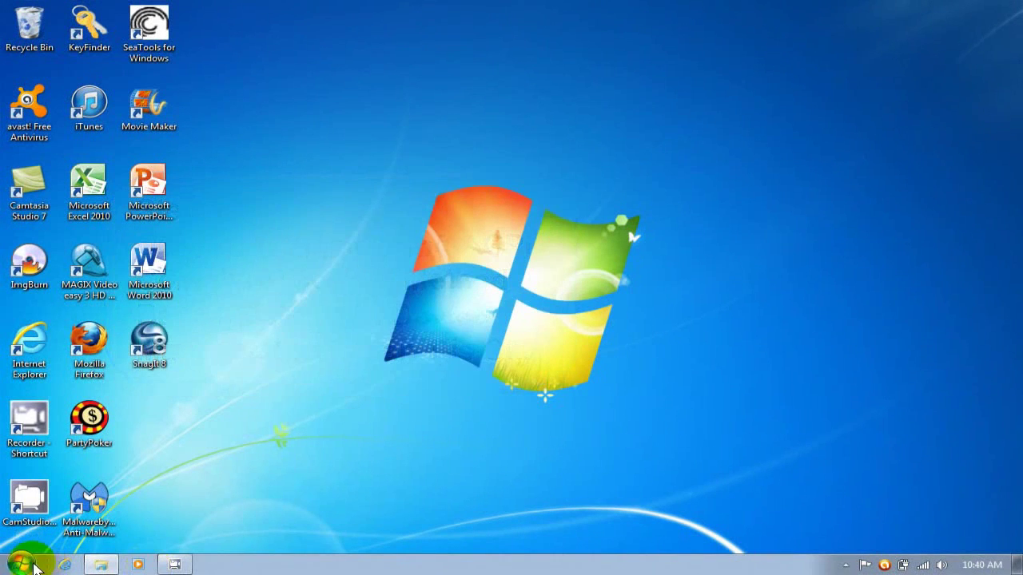
Open Device Manager from the Control Panel in the Start menu.
{"action": "left_click", "coordinate": [19, 566]}
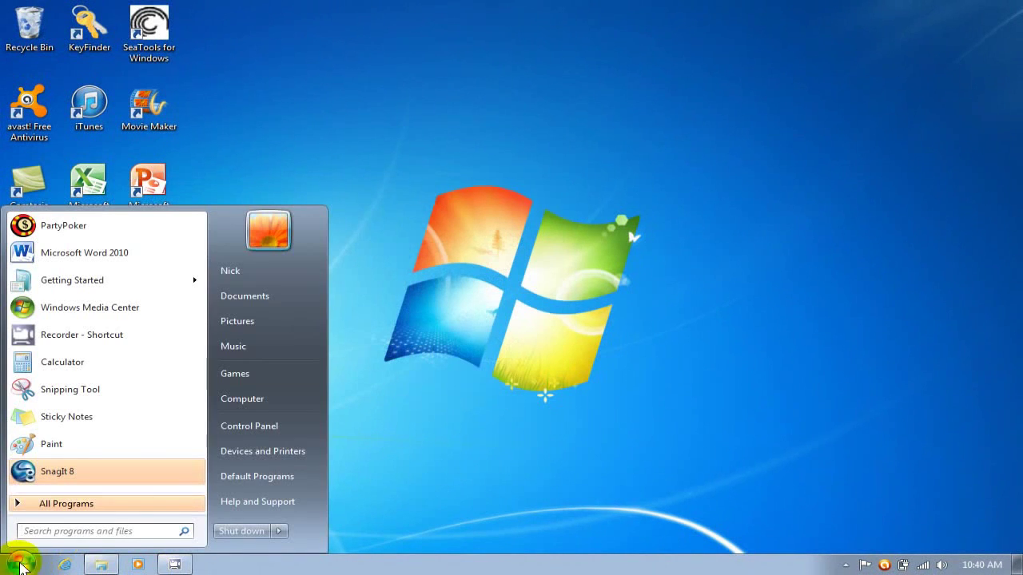
{"action": "left_click", "coordinate": [249, 426]}
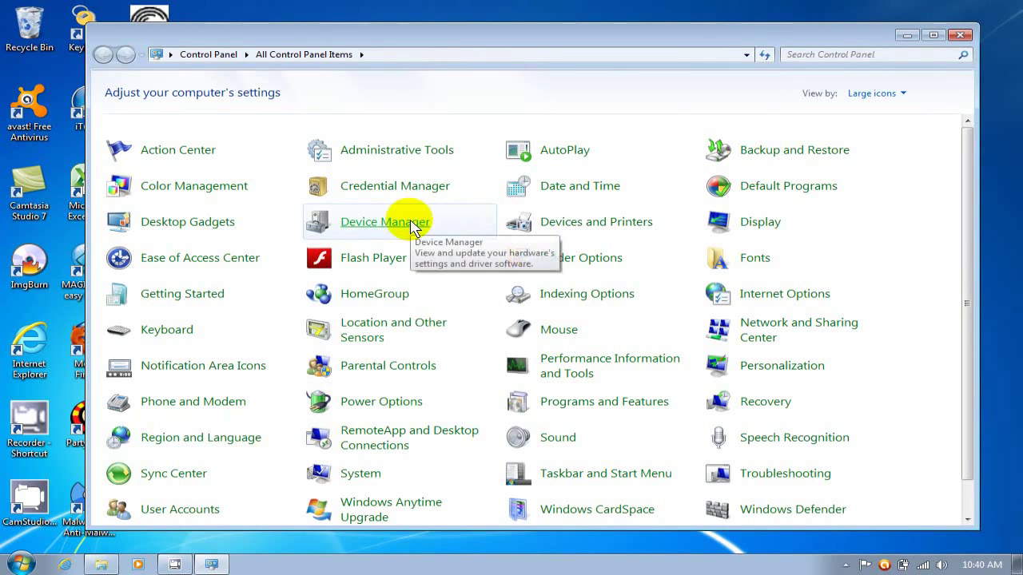
{"action": "left_click", "coordinate": [412, 227]}
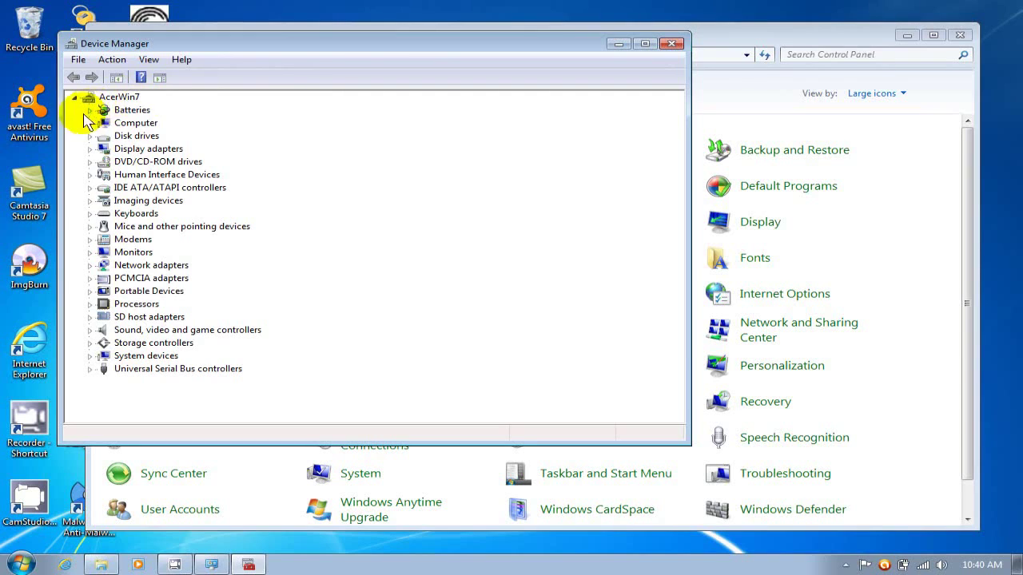
Expand Batteries and check the Microsoft AC Adapter and ACPI-compliant battery actions without changes.
{"action": "left_click", "coordinate": [90, 109]}
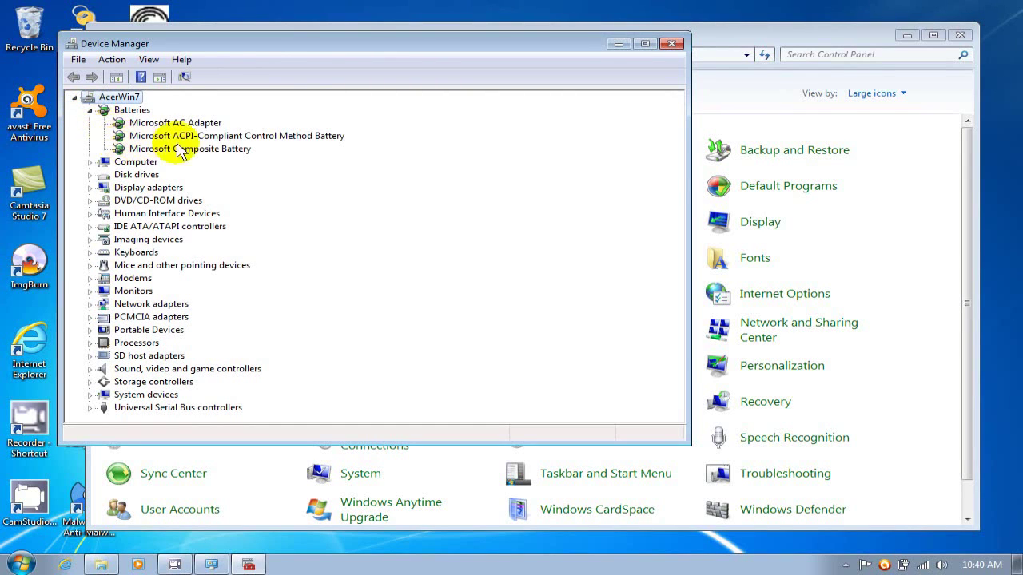
{"action": "right_click", "coordinate": [210, 124]}
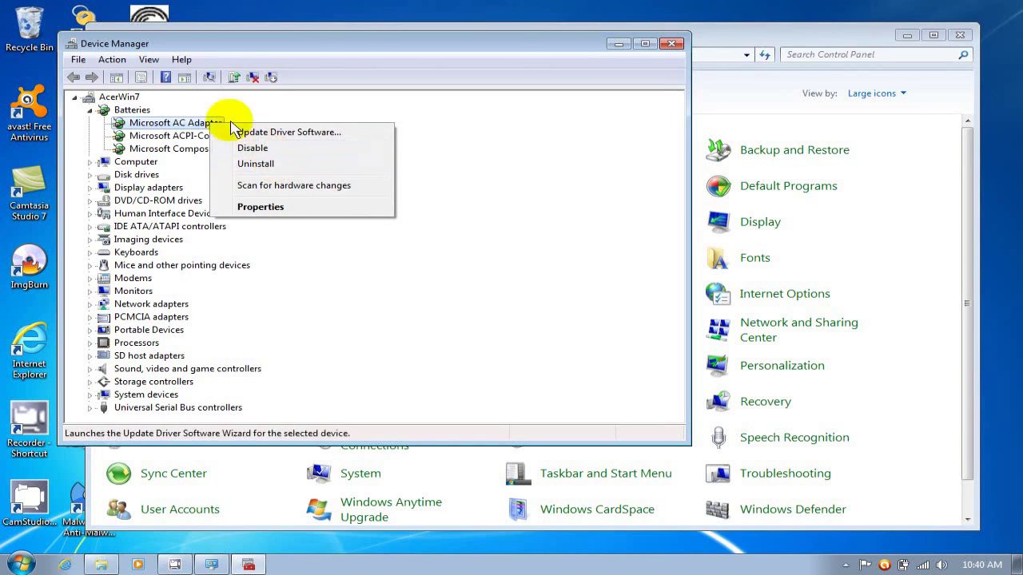
{"action": "left_click", "coordinate": [144, 138]}
{"action": "right_click", "coordinate": [146, 138]}
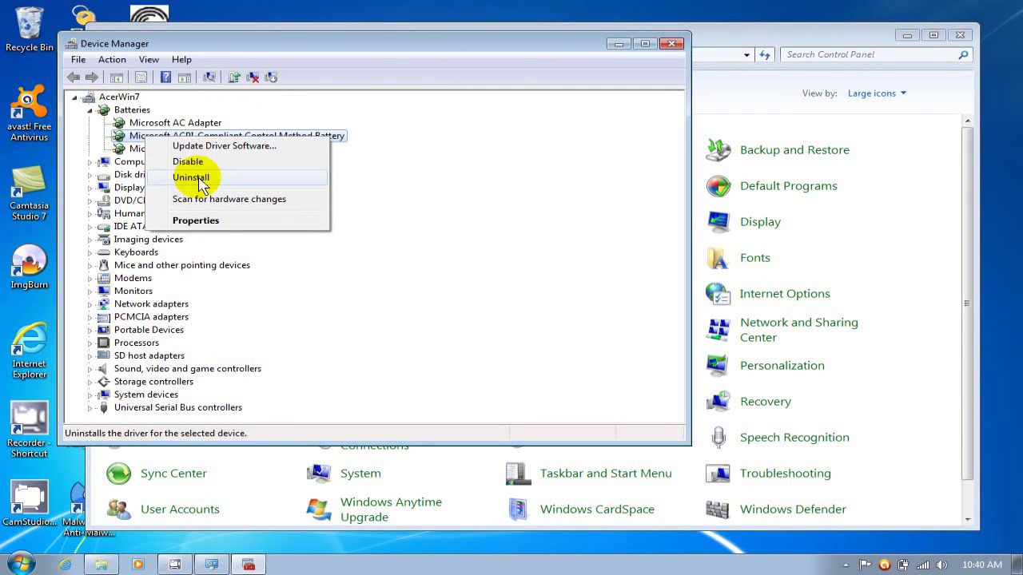
{"action": "left_click", "coordinate": [307, 107]}
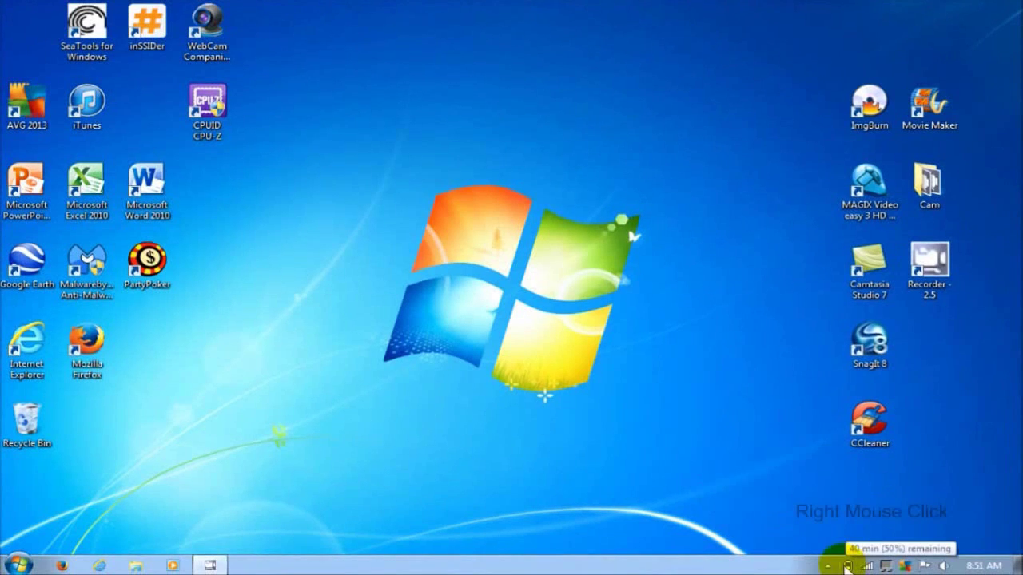
Lower the screen brightness slider in Power Options, then close the window.
{"action": "right_click", "coordinate": [847, 567]}
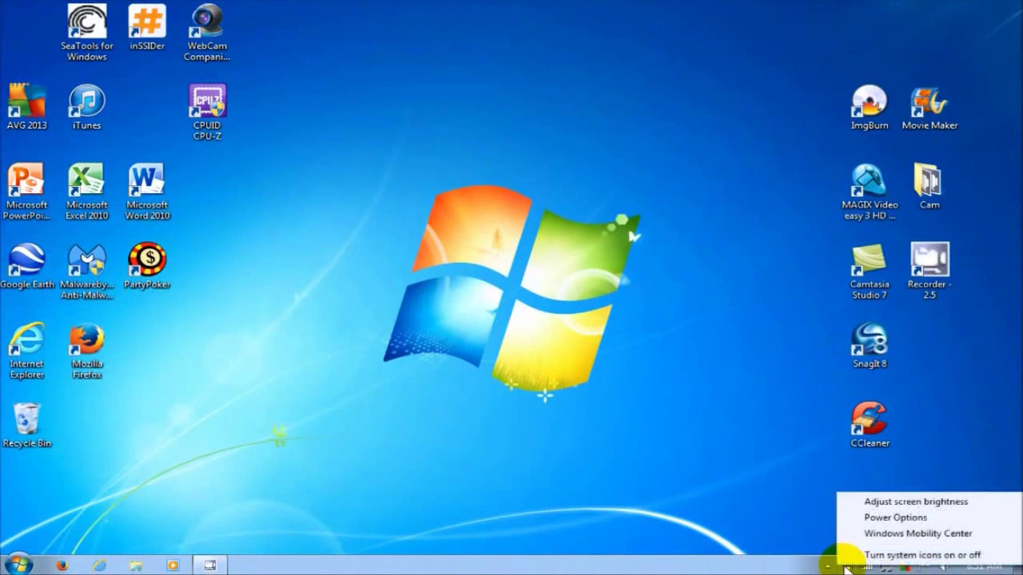
{"action": "left_click", "coordinate": [895, 517]}
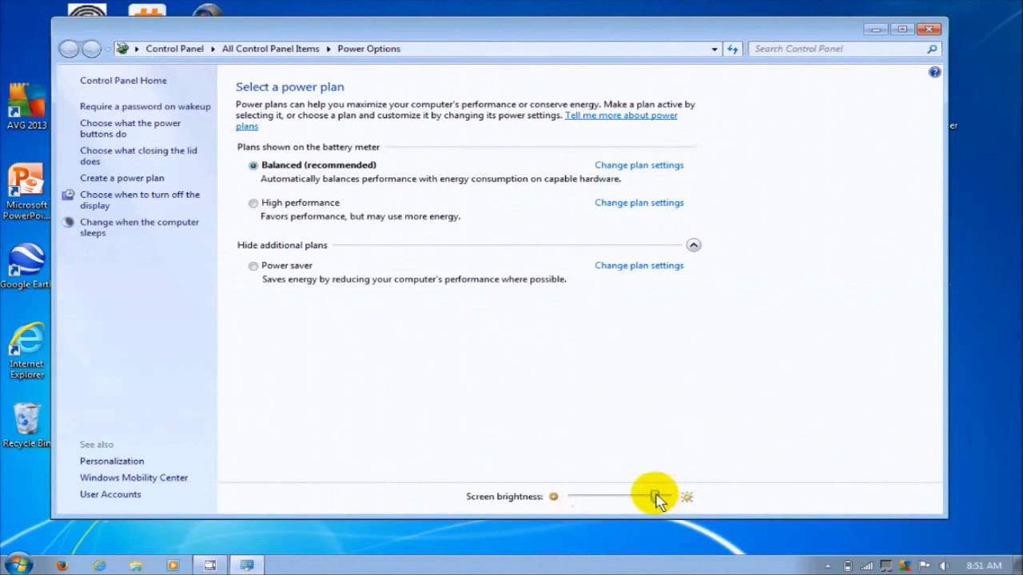
{"action": "mouse_move", "coordinate": [654, 497]}
{"action": "left_mouse_down"}
{"action": "mouse_move", "coordinate": [632, 512]}
{"action": "mouse_move", "coordinate": [520, 497]}
{"action": "mouse_move", "coordinate": [634, 514]}
{"action": "mouse_move", "coordinate": [703, 506]}
{"action": "mouse_move", "coordinate": [619, 511]}
{"action": "left_mouse_up"}
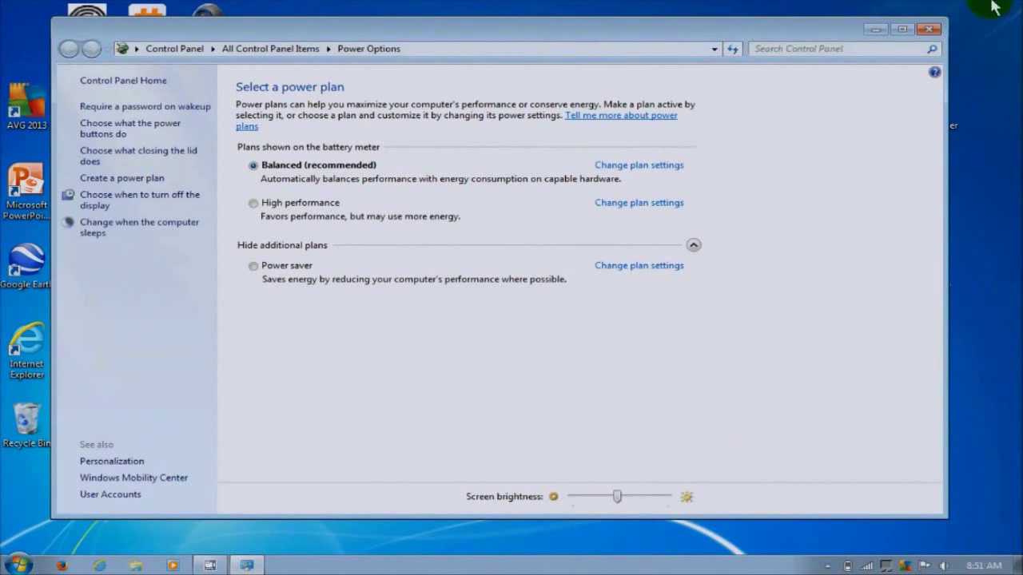
{"action": "left_click", "coordinate": [934, 31]}
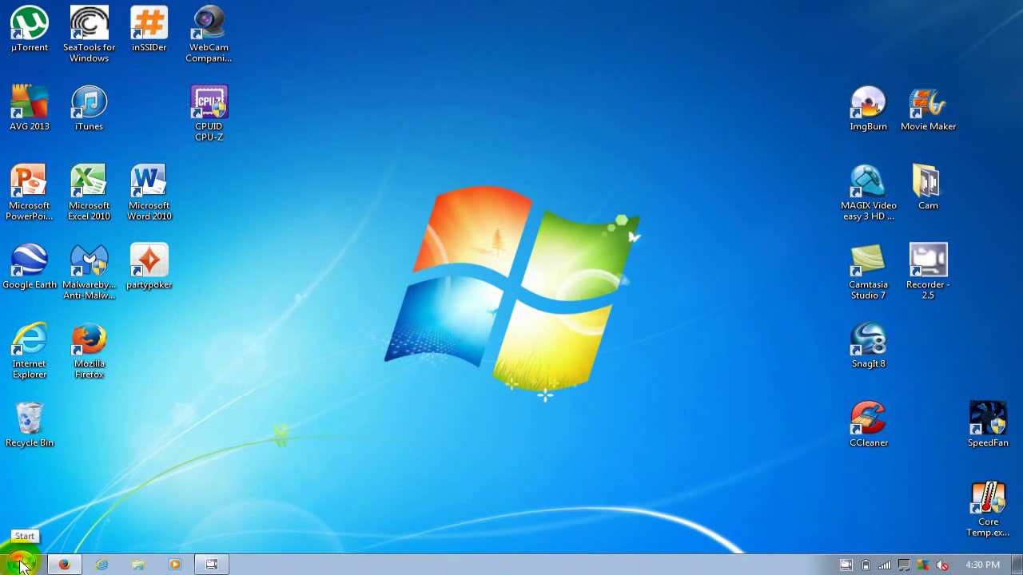
Hibernate the laptop using the Start menu's shut-down options.
{"action": "left_click", "coordinate": [20, 565]}
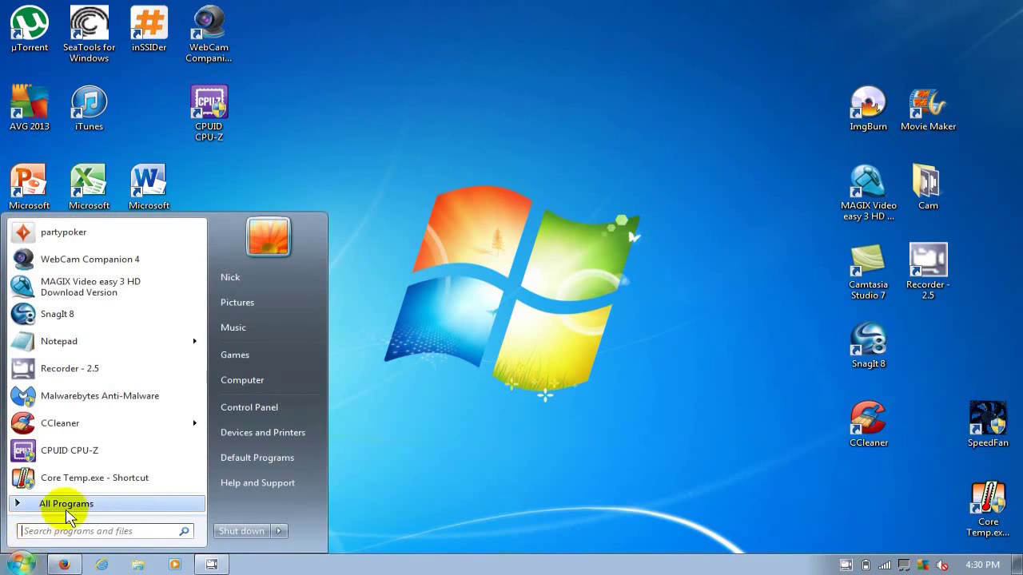
{"action": "left_click", "coordinate": [278, 532]}
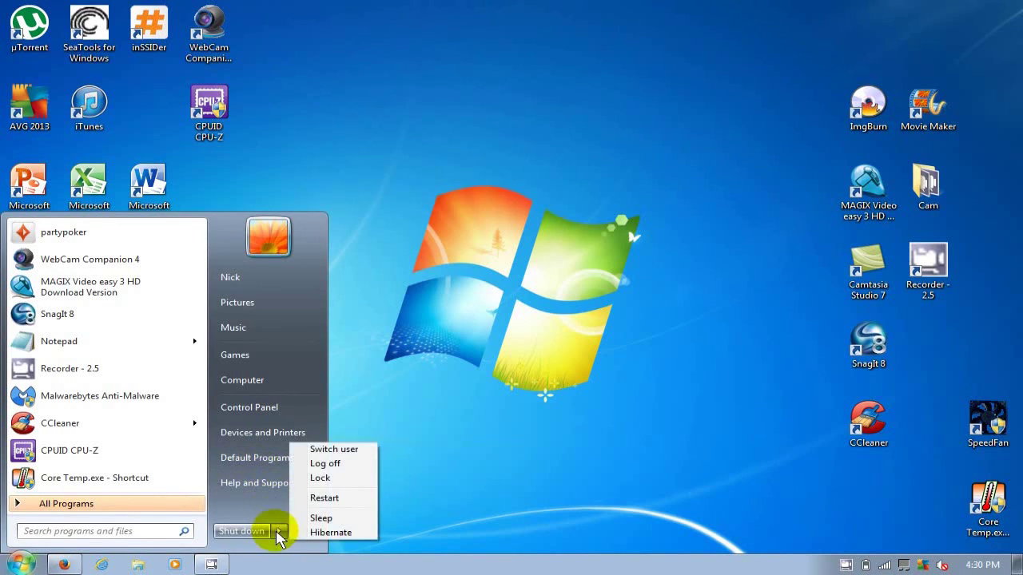
{"action": "left_click", "coordinate": [332, 535]}
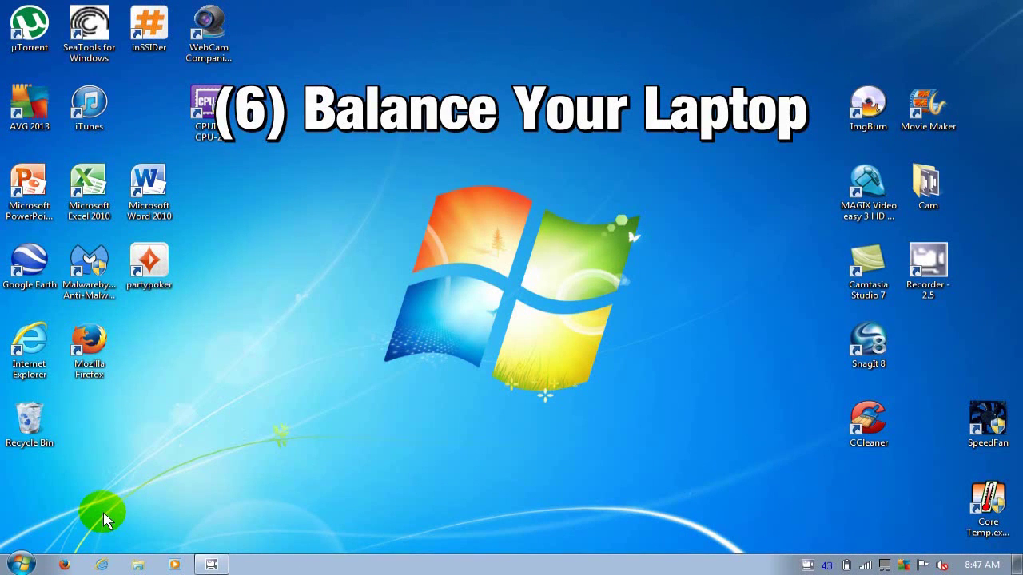
Select the Balanced power plan from the tray battery icon's popup.
{"action": "left_click", "coordinate": [103, 510]}
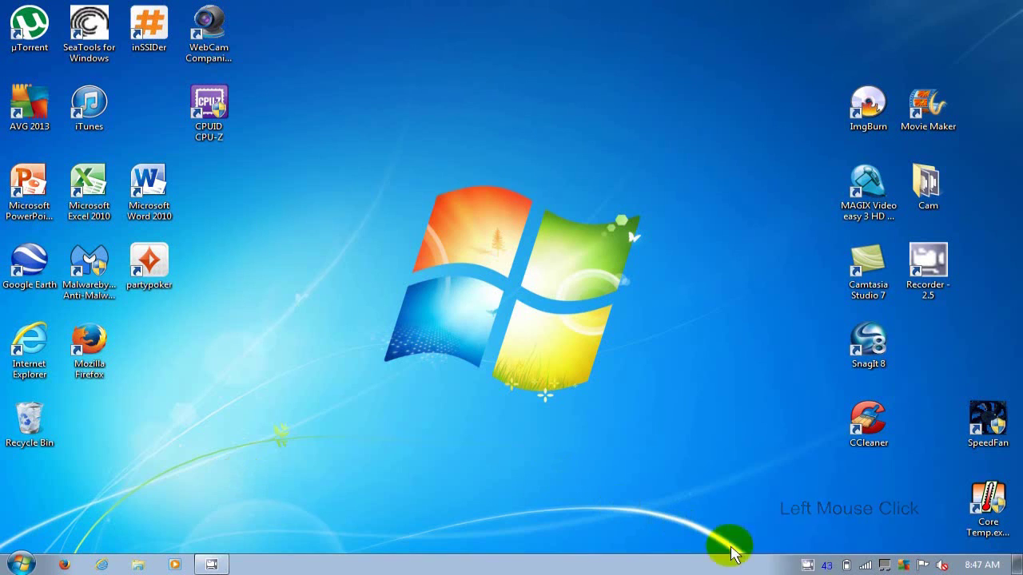
{"action": "left_click", "coordinate": [849, 565]}
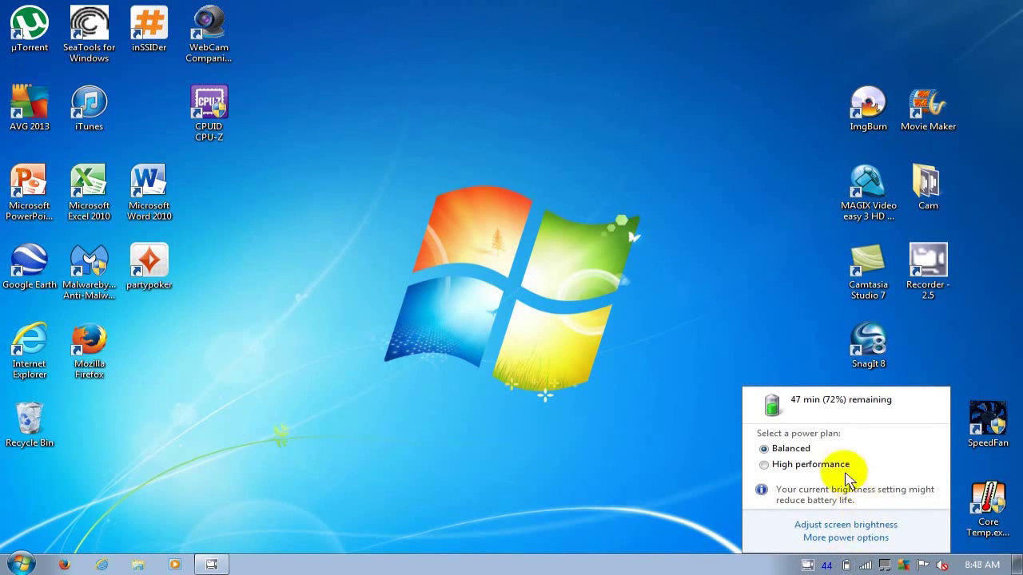
{"action": "left_click", "coordinate": [761, 450]}
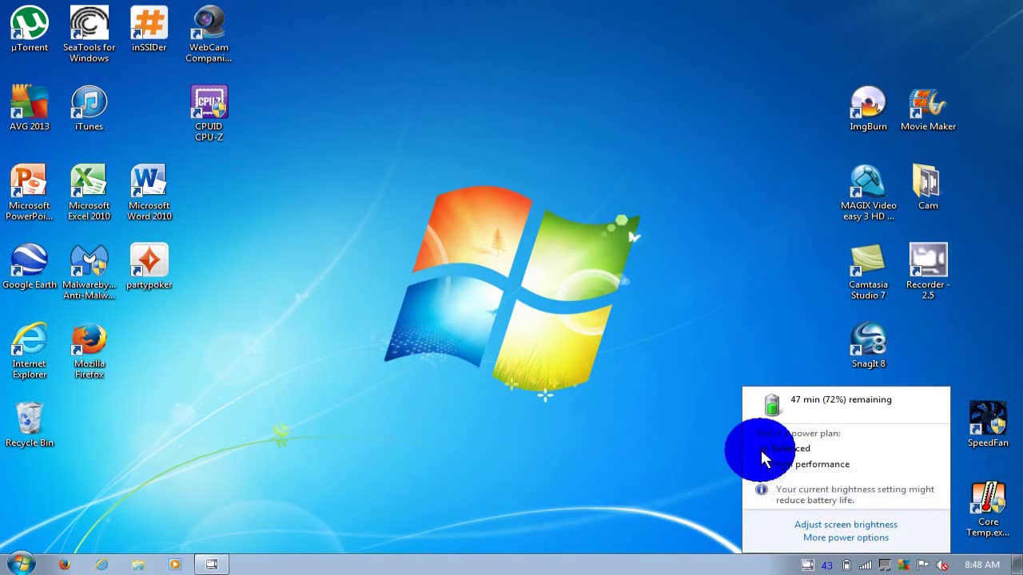